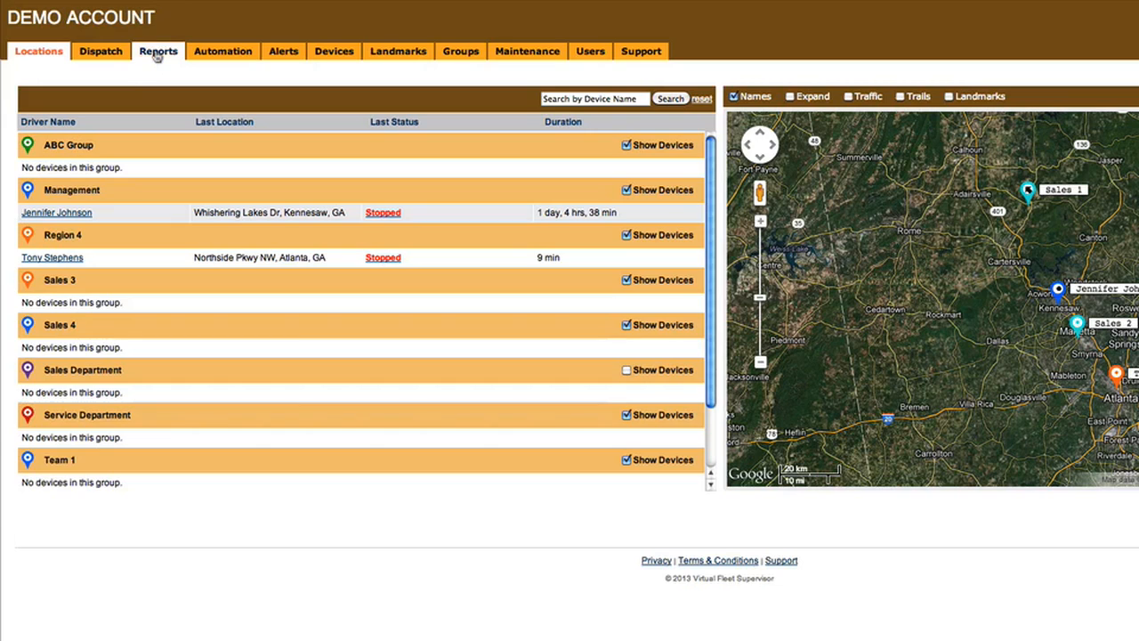
Step: Run the Fleet Summary report for all groups from 03/19/2013 to 03/20/2013
left_click(157, 52)
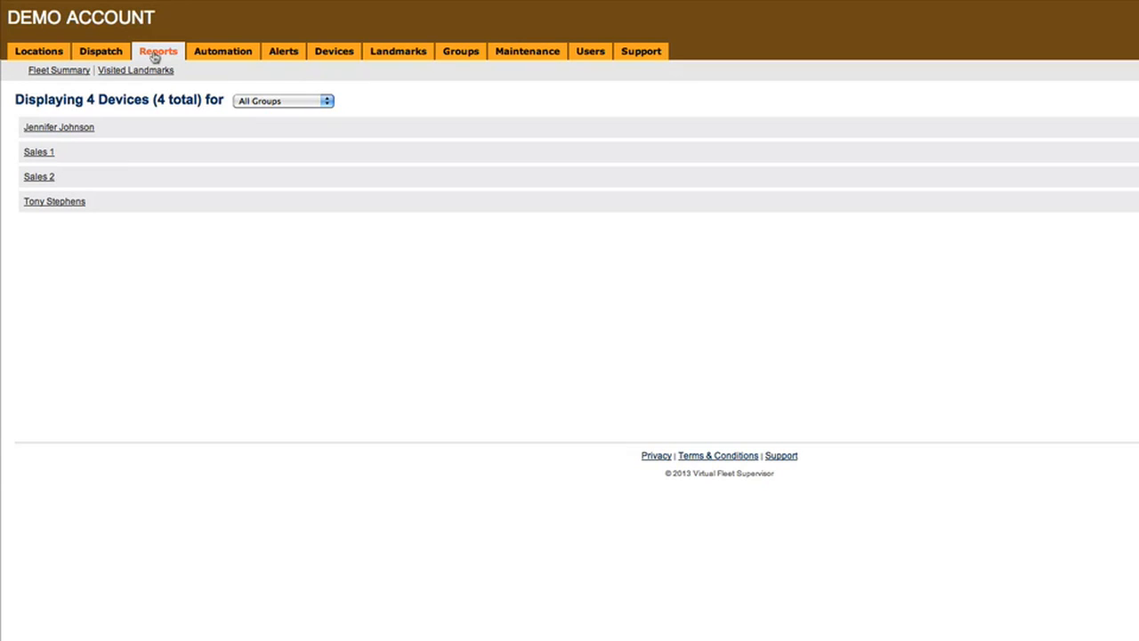
left_click(60, 70)
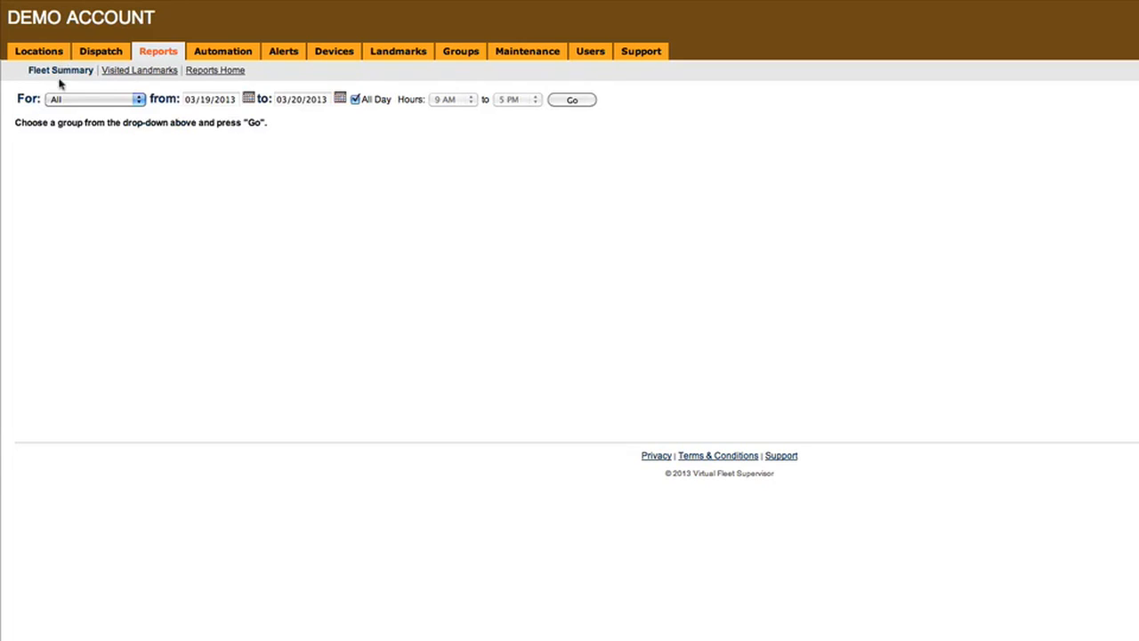
left_click(58, 99)
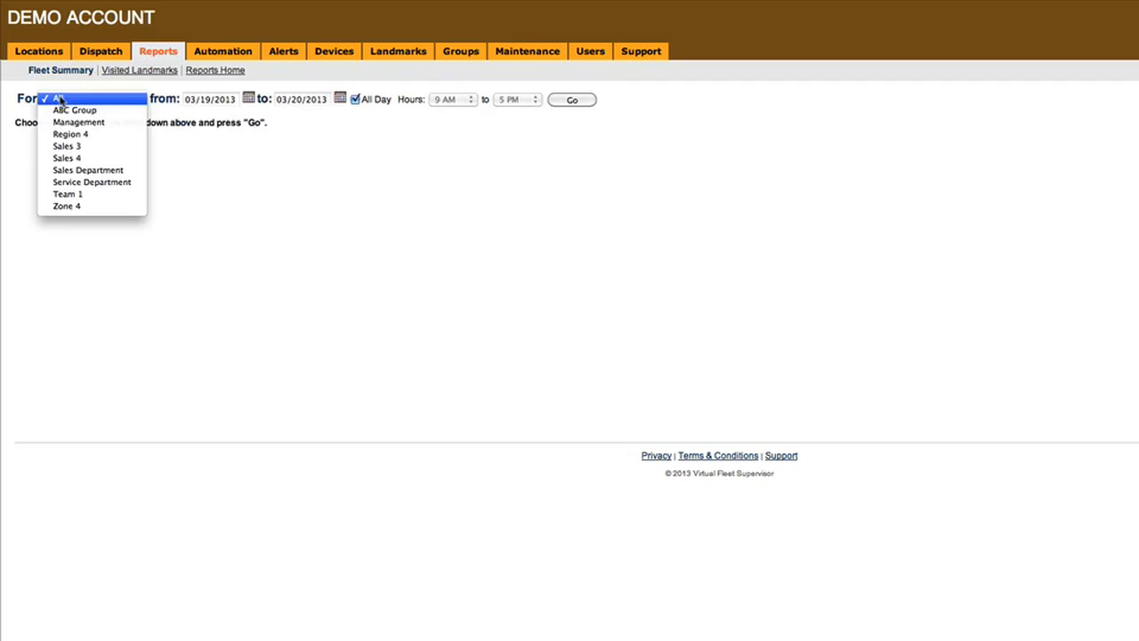
left_click(59, 99)
left_click(249, 99)
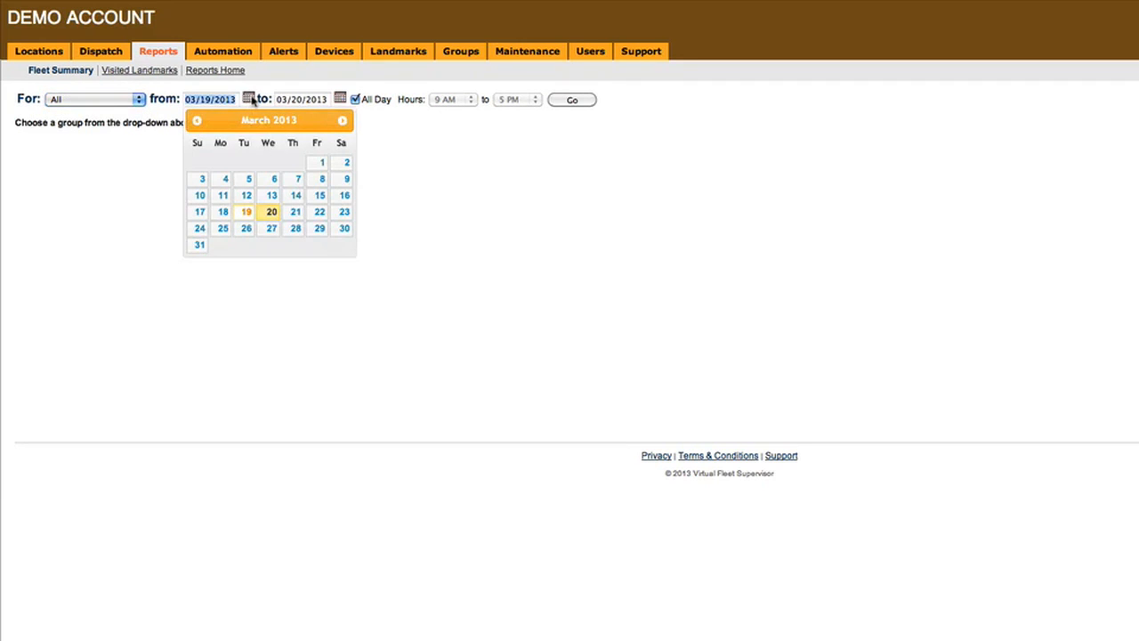
left_click(251, 100)
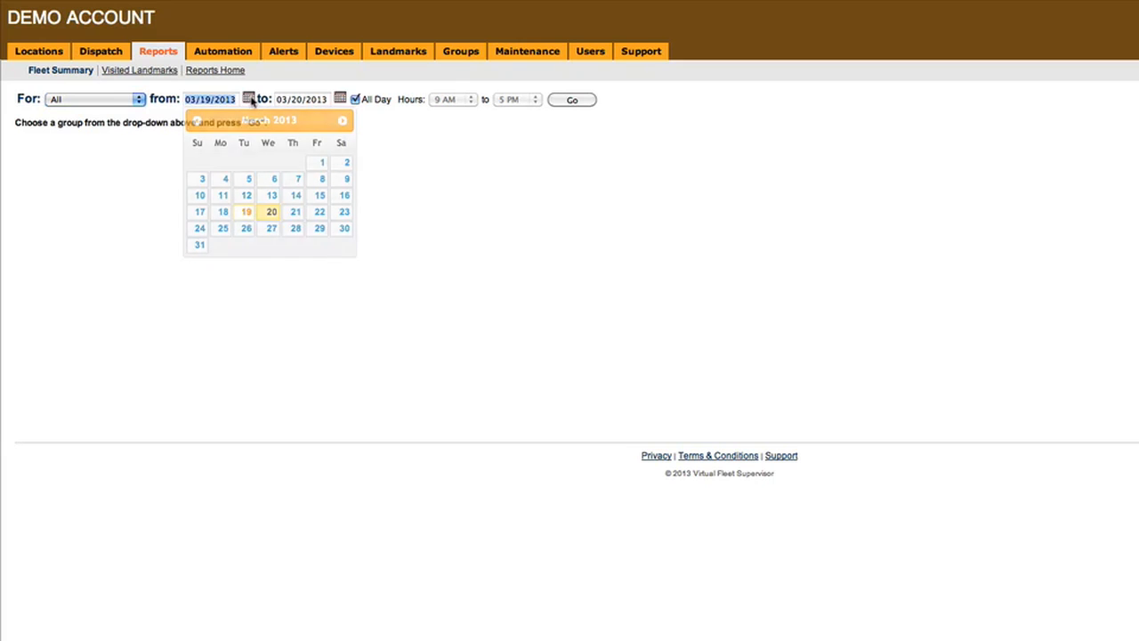
left_click(571, 105)
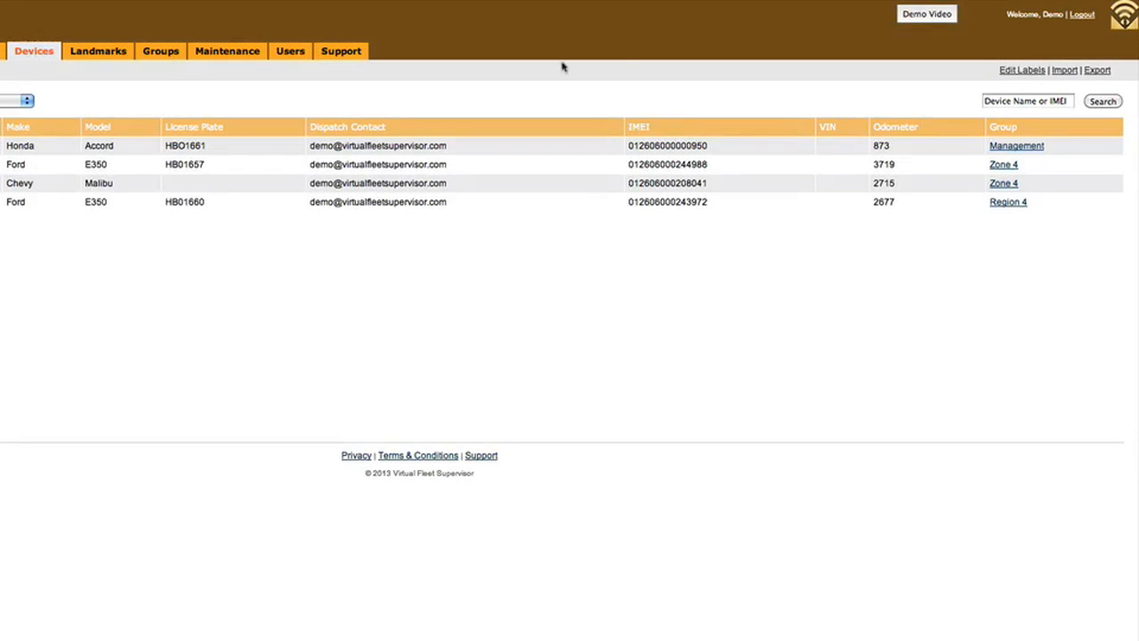
Step: Search the device list by the driver's last name
left_click(1002, 102)
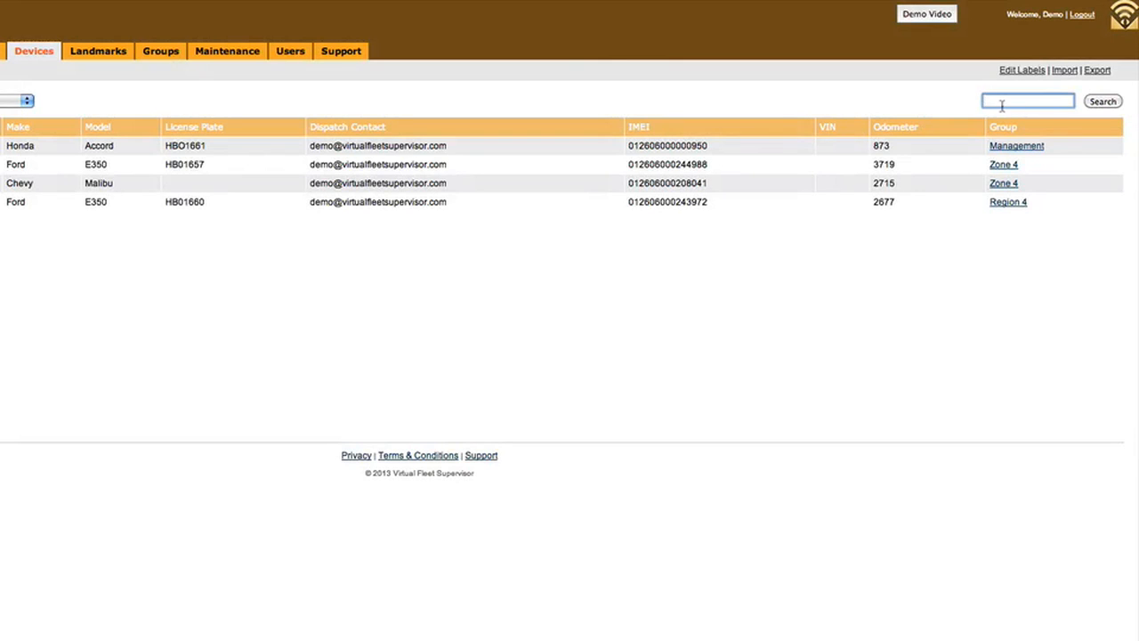
type("Stephens")
key("Return")
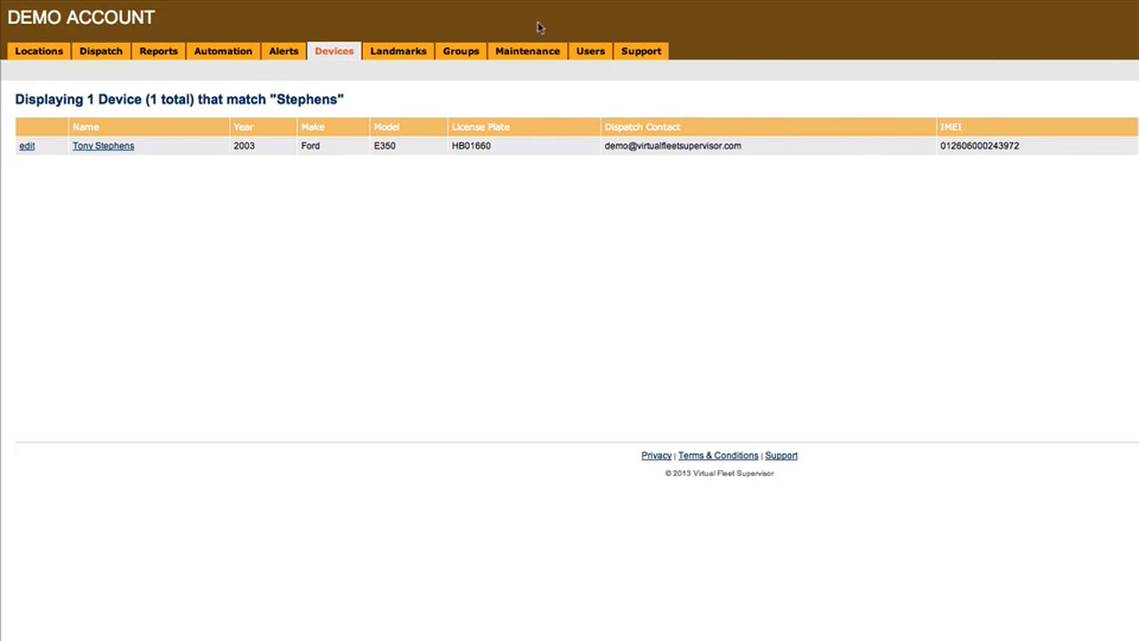
Step: Filter the maintenance tasks by the description Tire Rotation
left_click(537, 54)
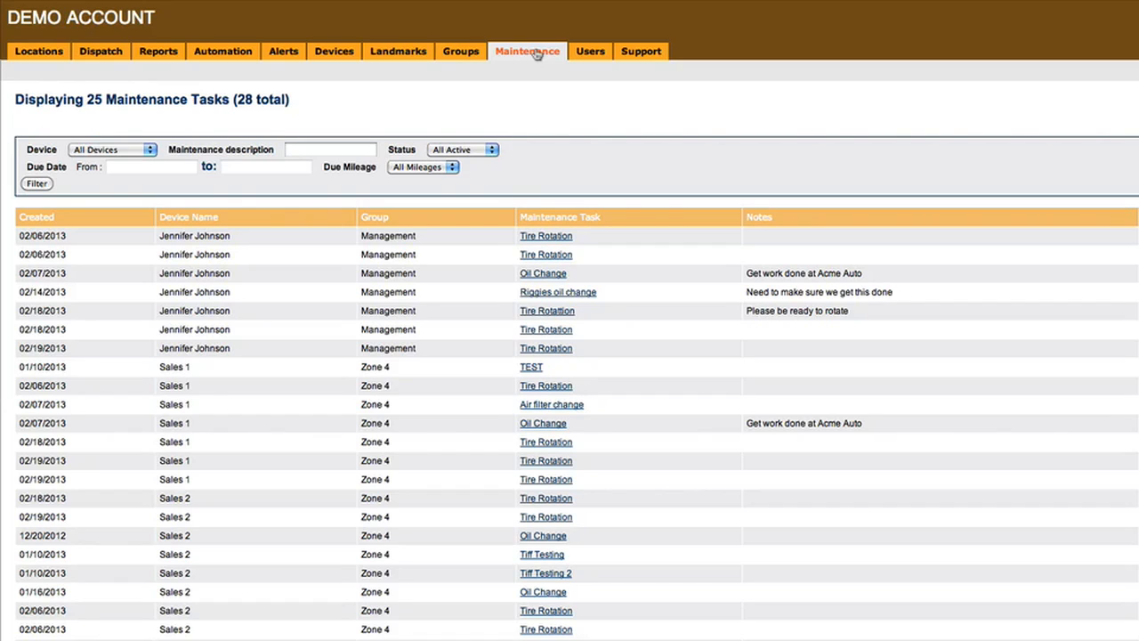
left_click(327, 151)
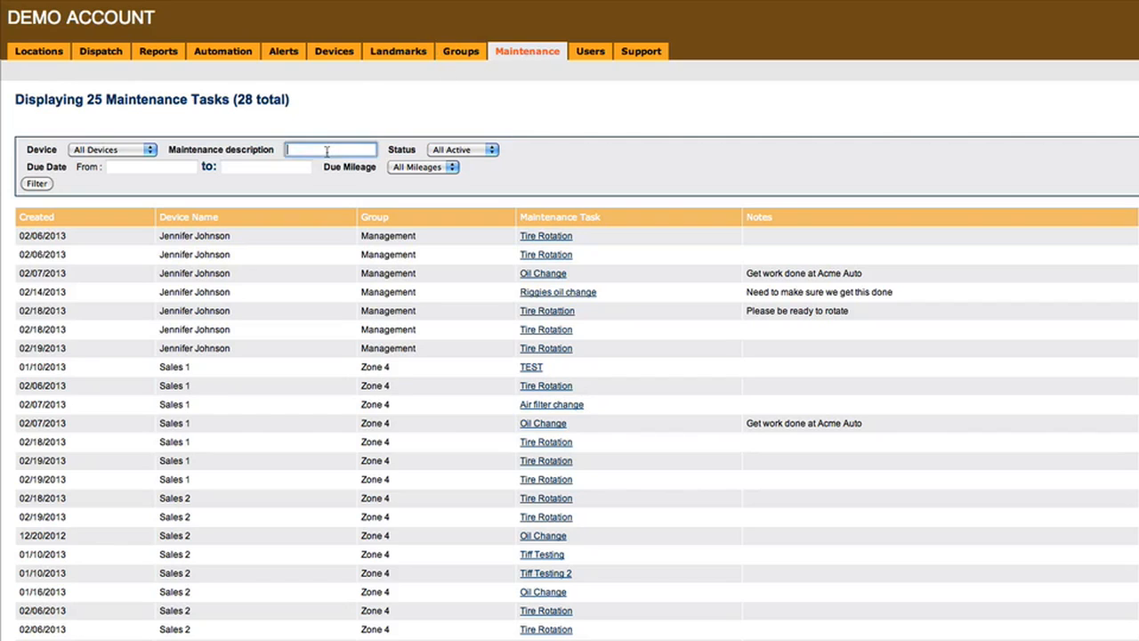
type("Tire Rotation")
left_click(35, 184)
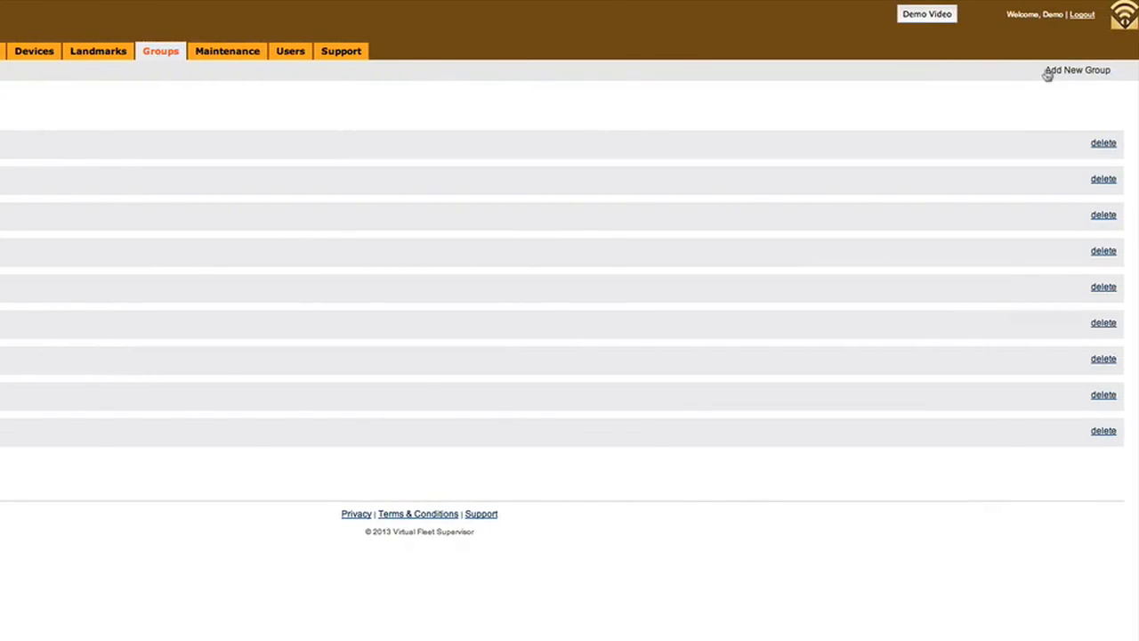
Step: Create a device group named Demo2013 with the purple map icon
left_click(1052, 71)
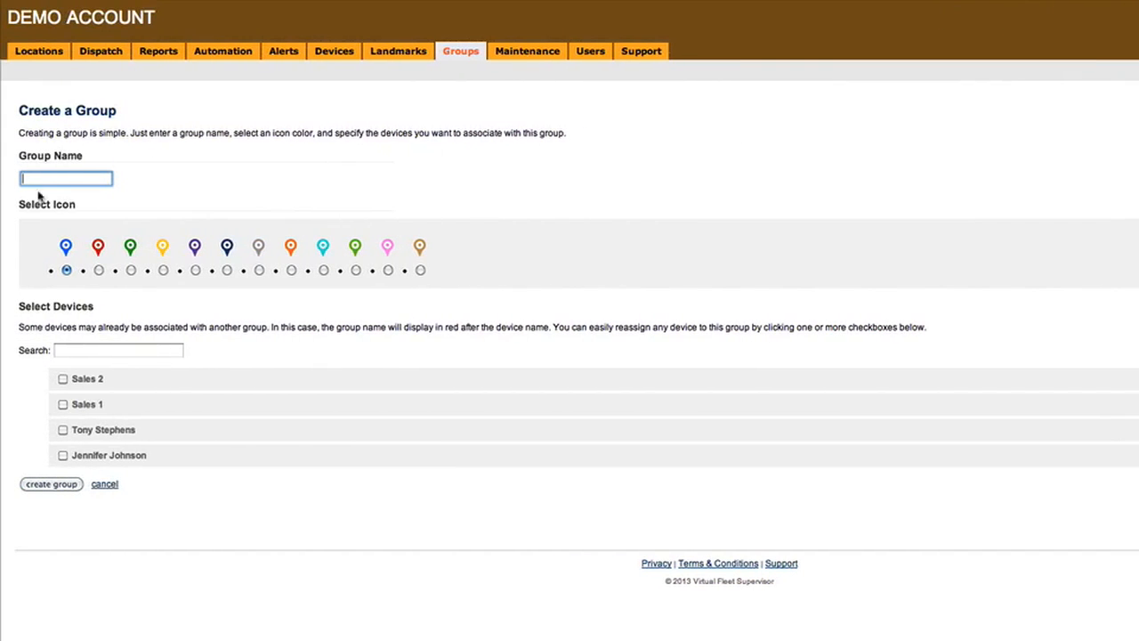
type("Demo2013")
left_click(196, 270)
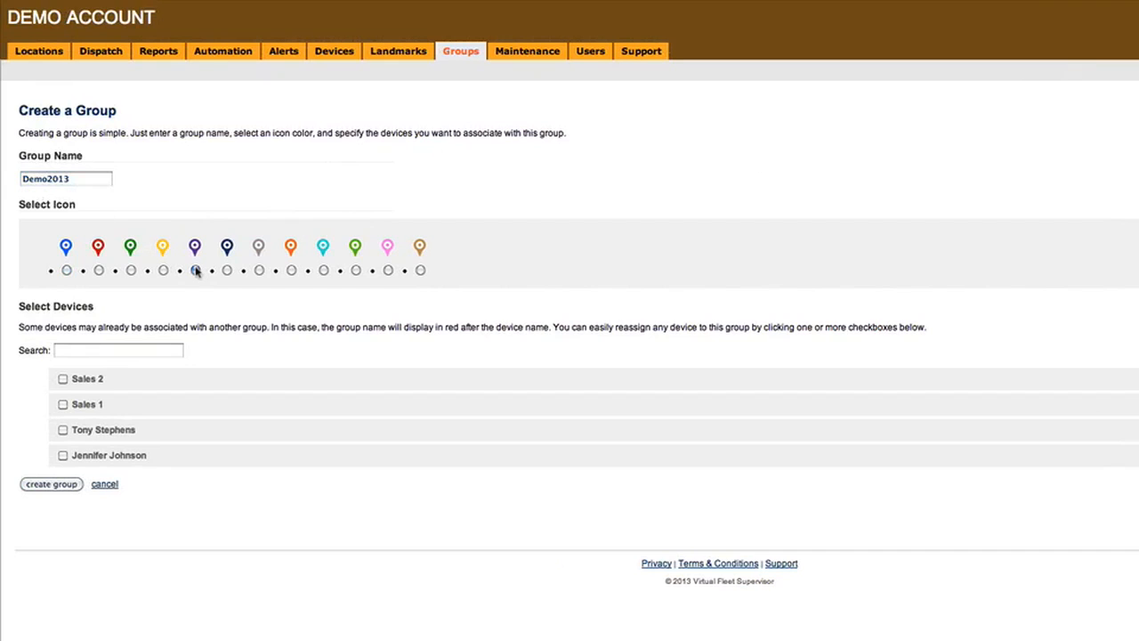
left_click(63, 487)
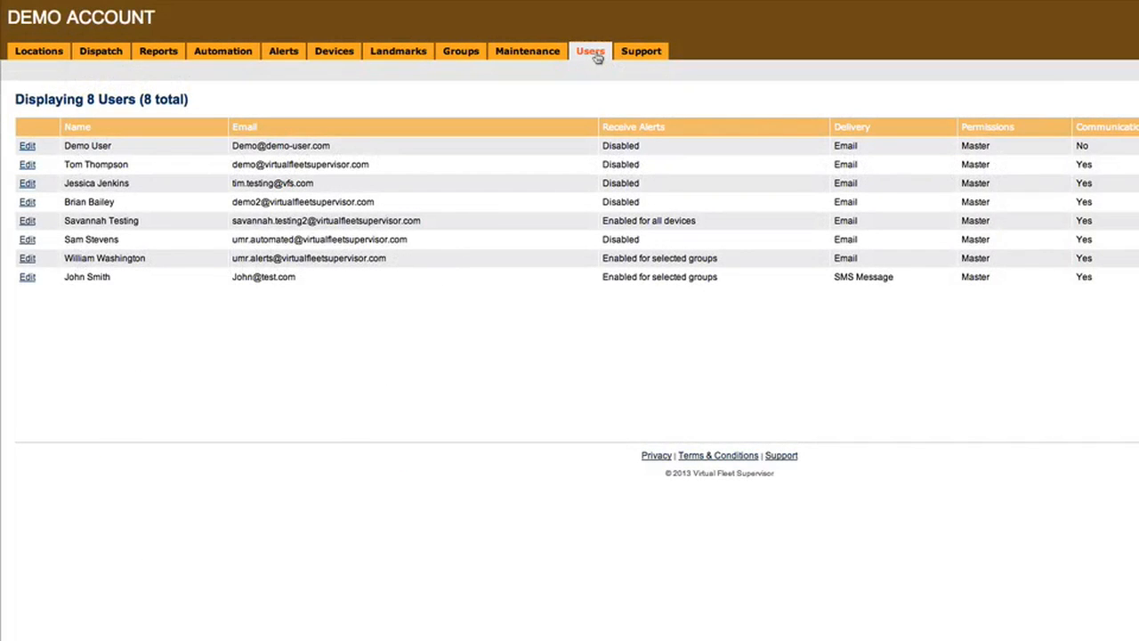
Step: Set the first listed user's permissions to Custom Tab Access and Limited Group Access, excluding Locations, Alerts and Maintenance
left_click(27, 146)
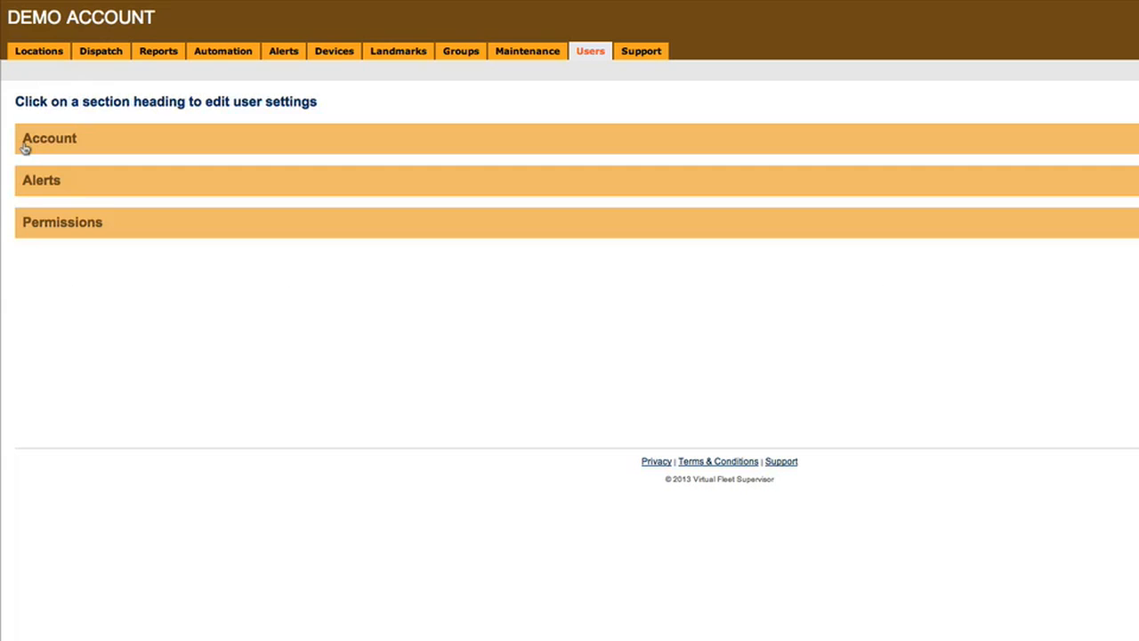
left_click(27, 225)
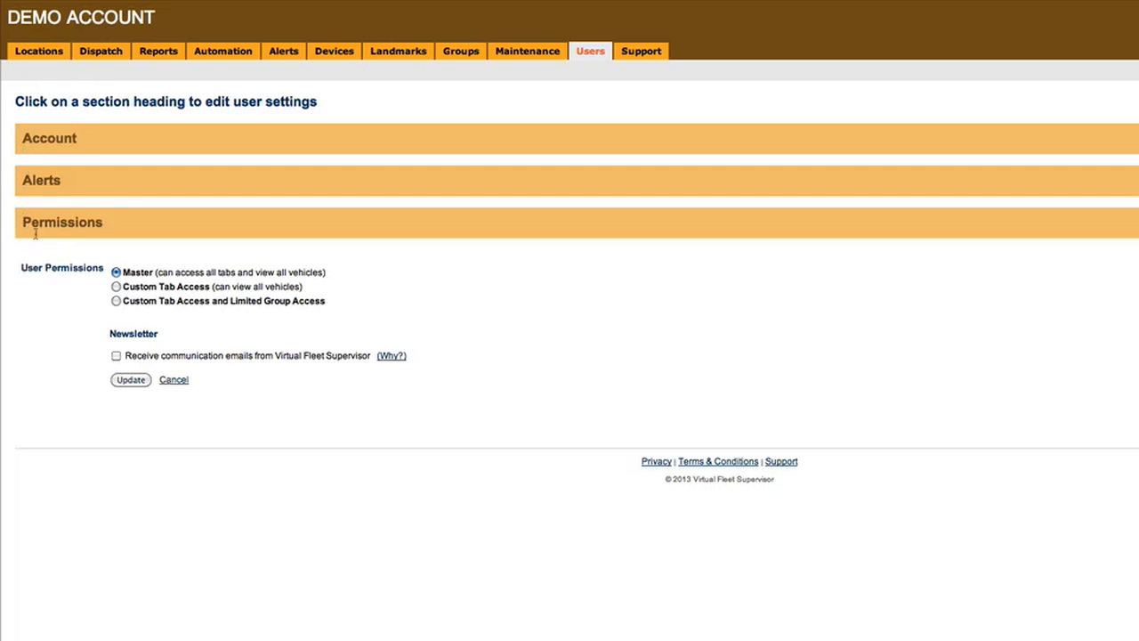
left_click(115, 302)
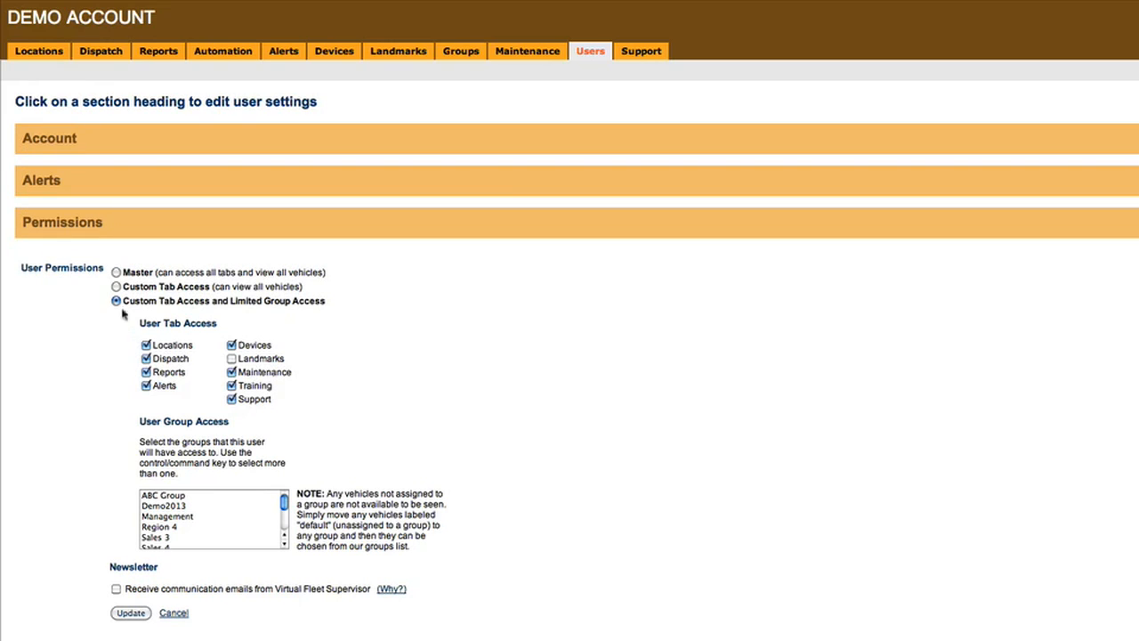
left_click(146, 344)
left_click(147, 385)
left_click(231, 372)
Step: Grant the user access to ABC Group, Demo2013 and Management, and save the permissions
left_click(223, 497)
left_click(222, 506, "ctrl")
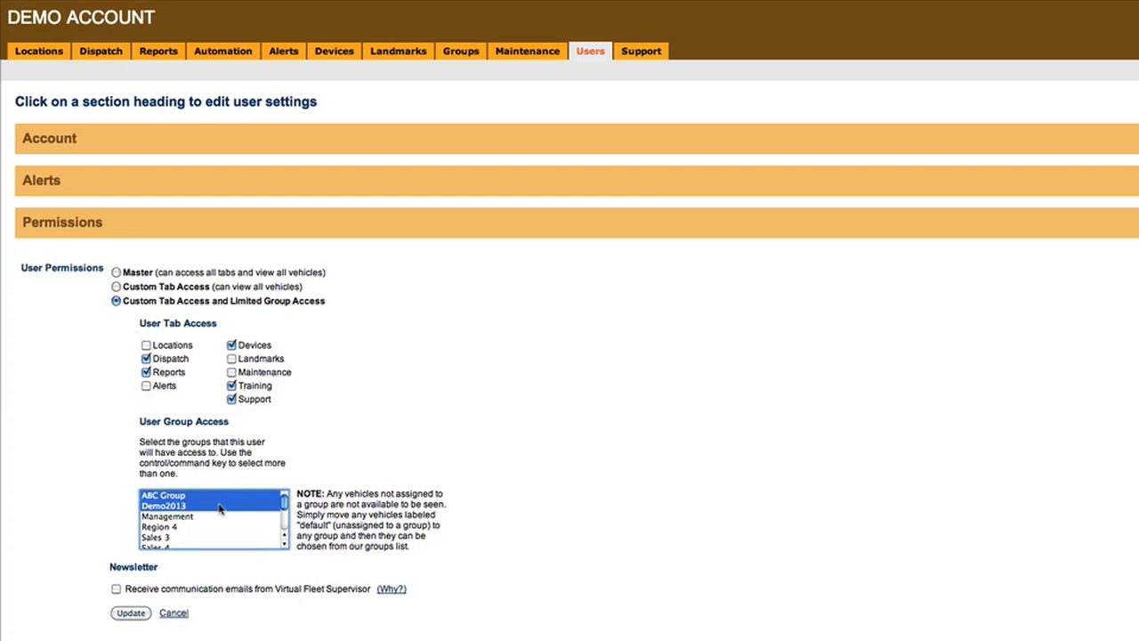
left_click(219, 516, "ctrl")
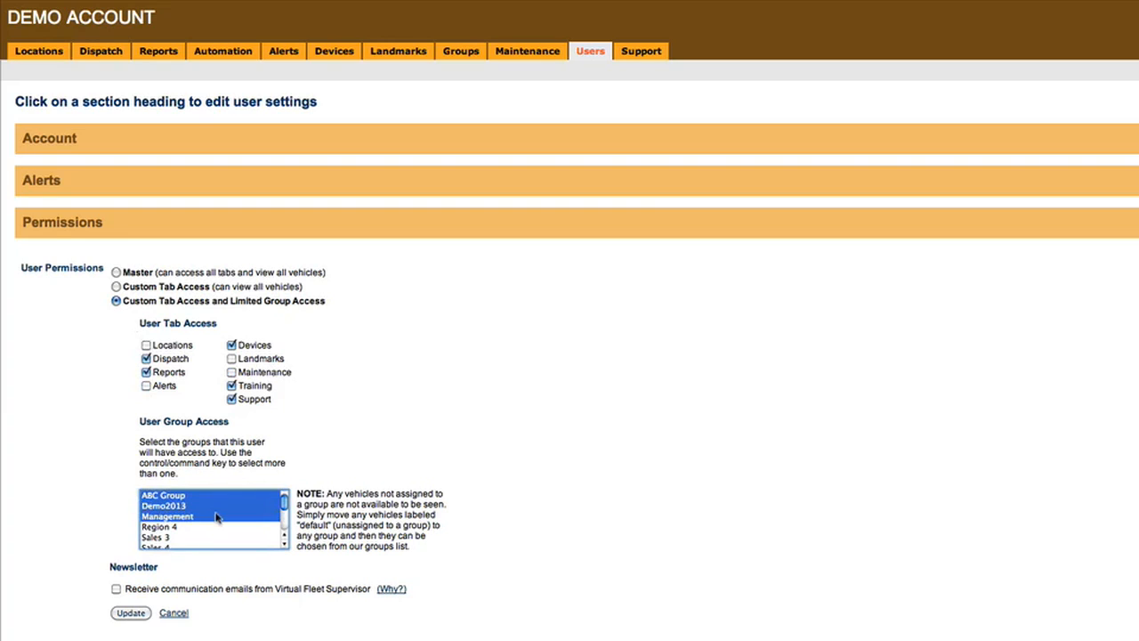
left_click(131, 613)
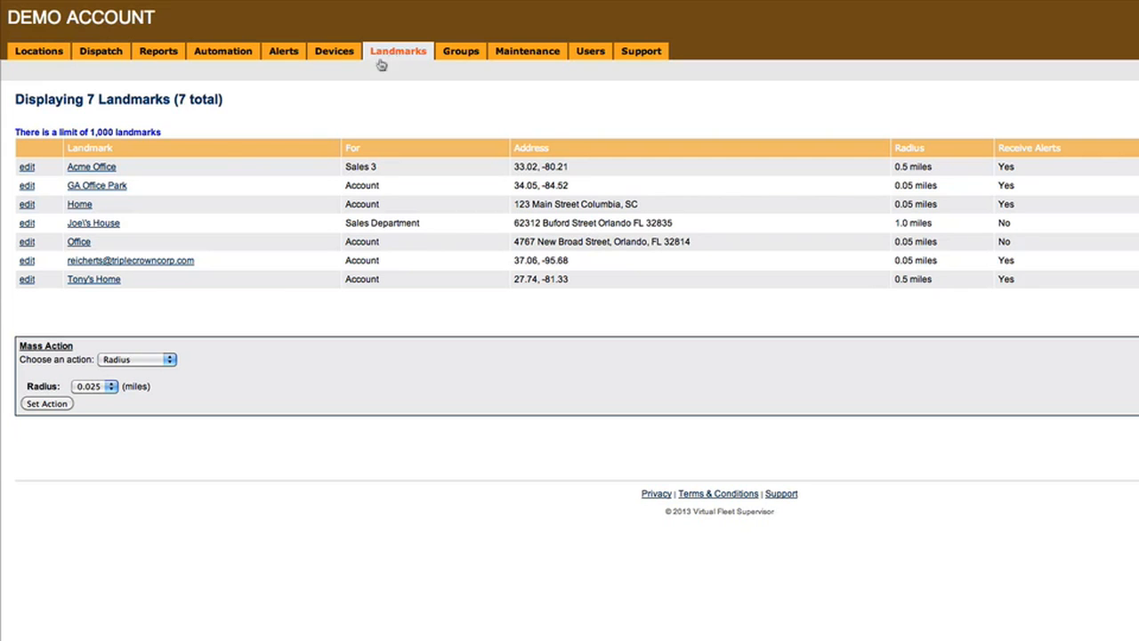
Step: Set the landmarks' mass action radius to 0.1 miles and switch the mass action to Receive Alerts
left_click(141, 363)
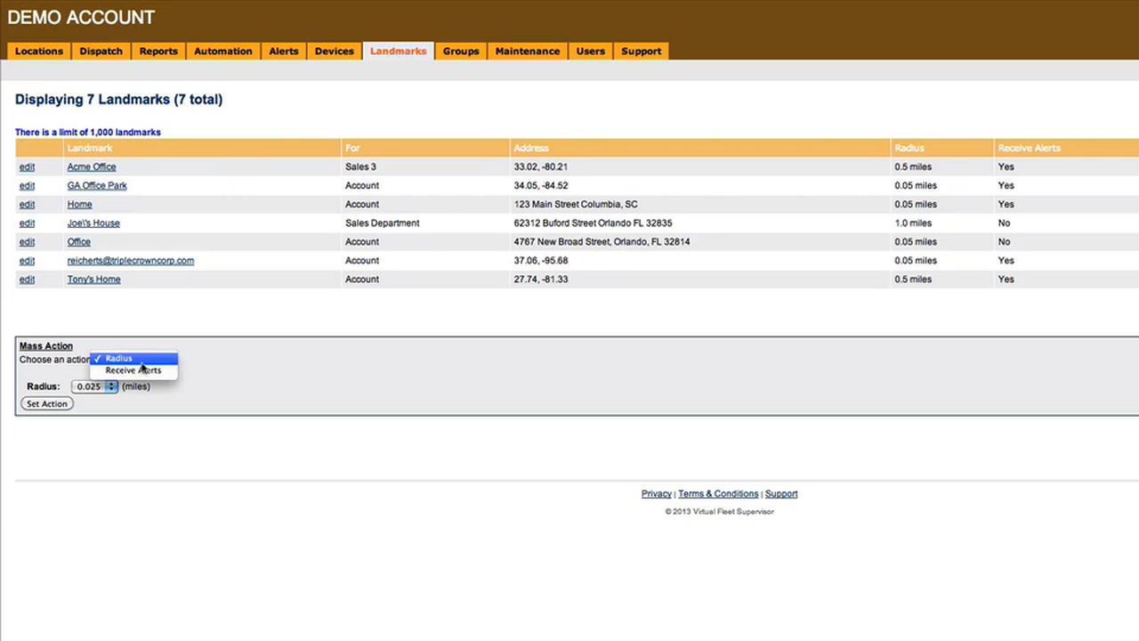
left_click(141, 358)
left_click(110, 387)
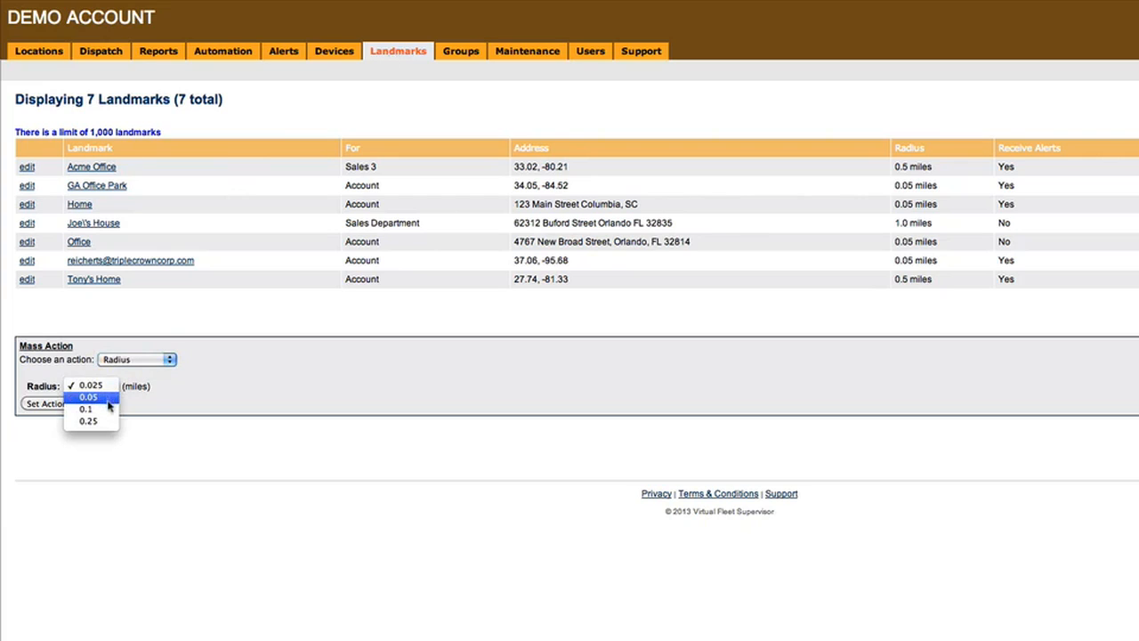
left_click(107, 409)
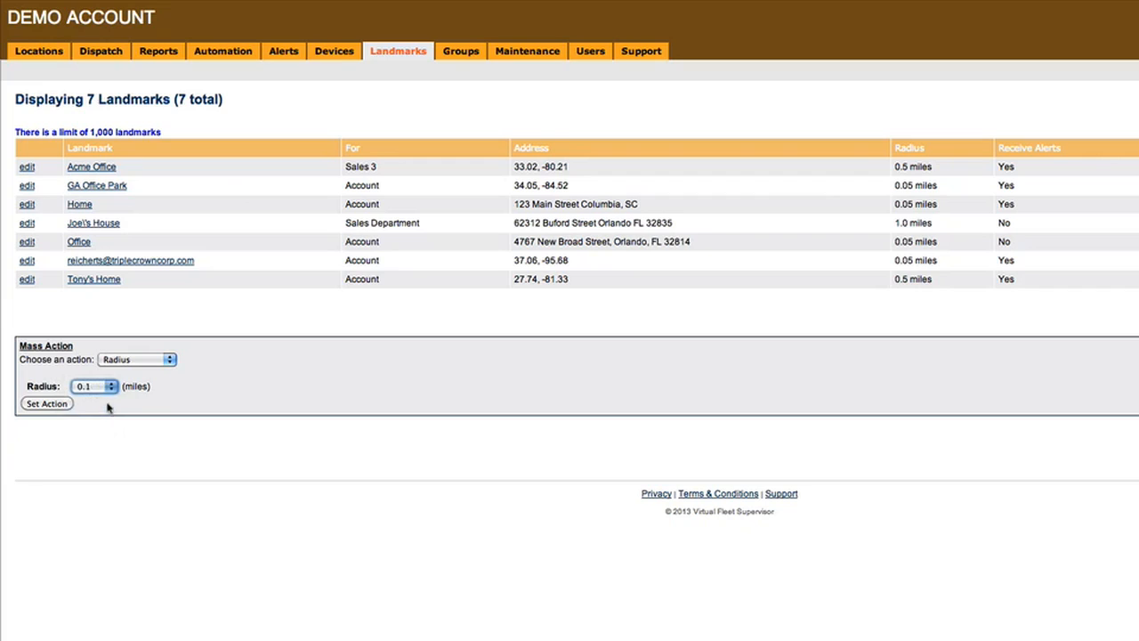
left_click(129, 359)
left_click(127, 360)
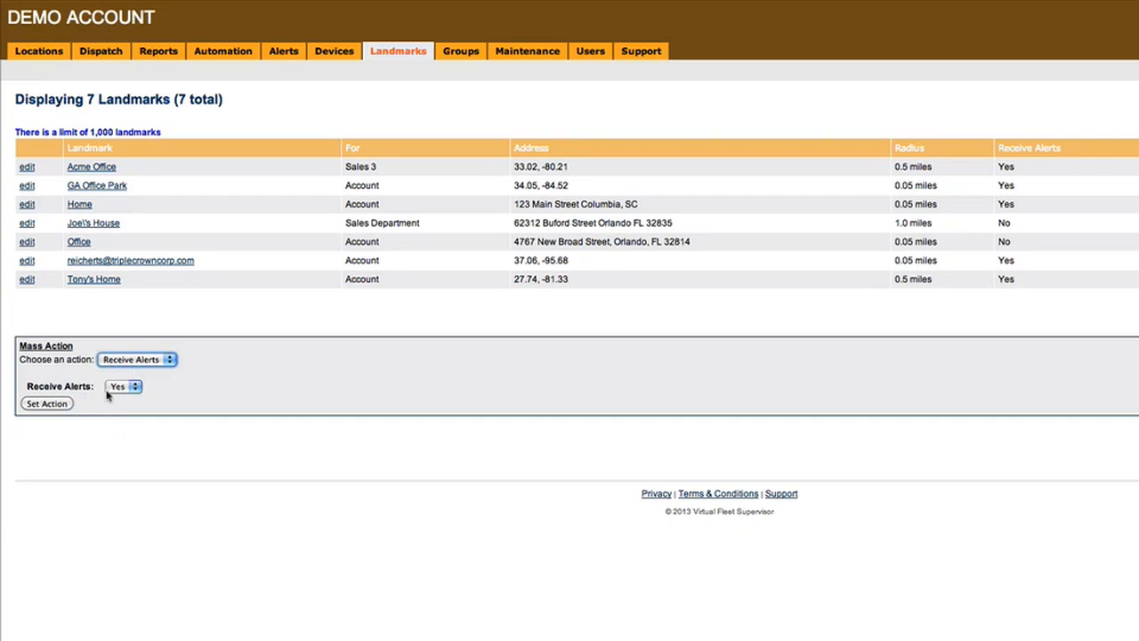
Step: Set up a mass action for all devices that enables the Idle Alert
left_click(279, 53)
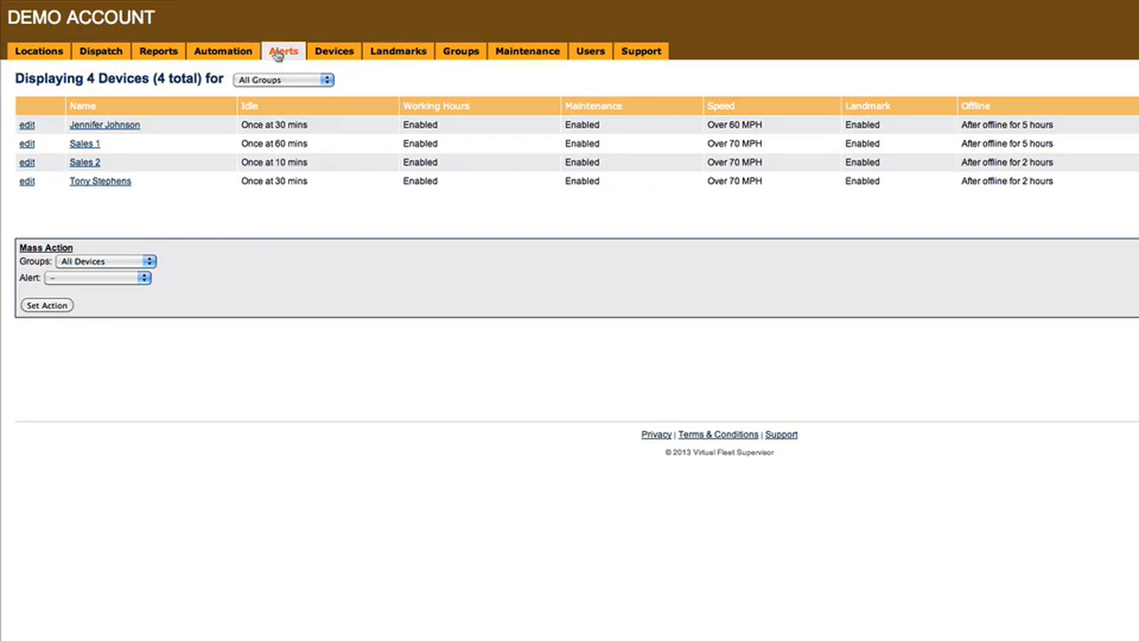
left_click(130, 261)
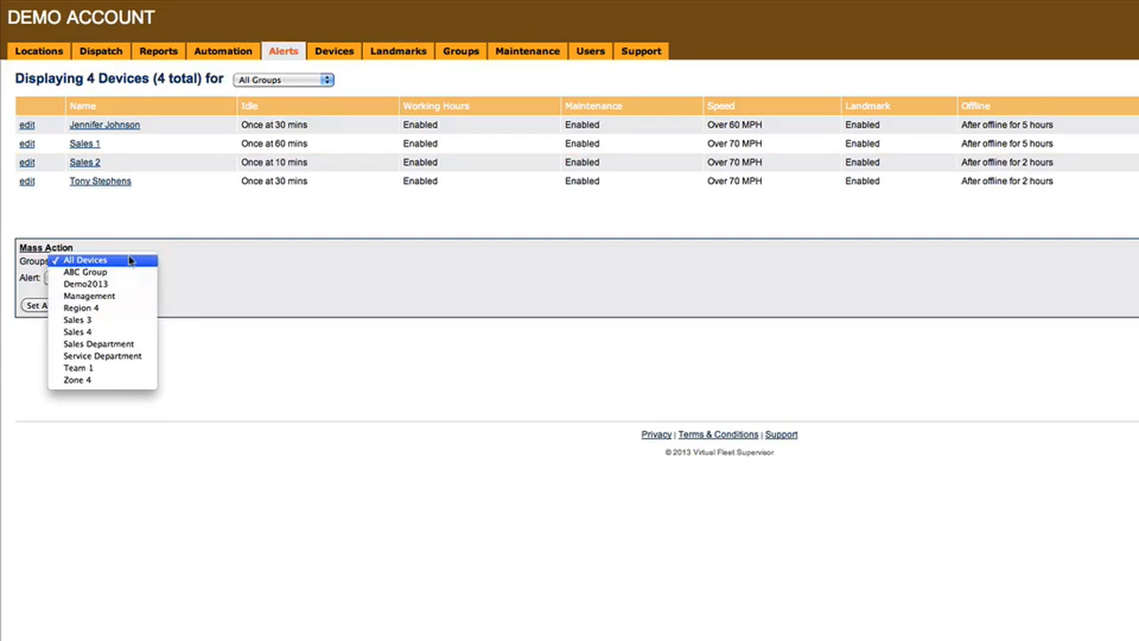
left_click(130, 260)
left_click(126, 278)
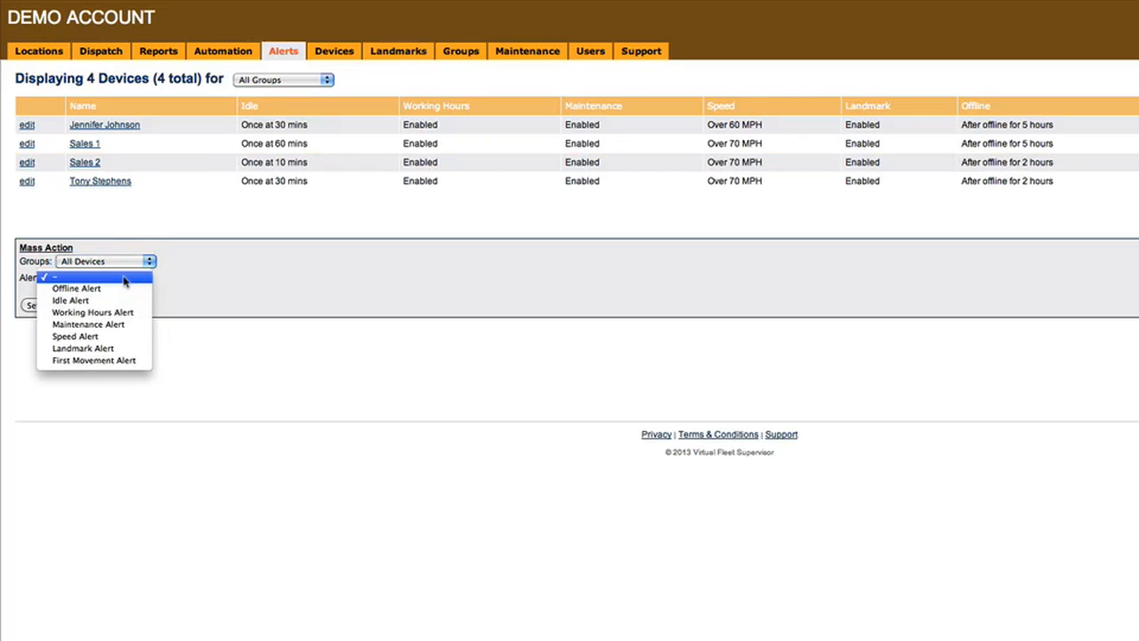
left_click(126, 301)
left_click(59, 305)
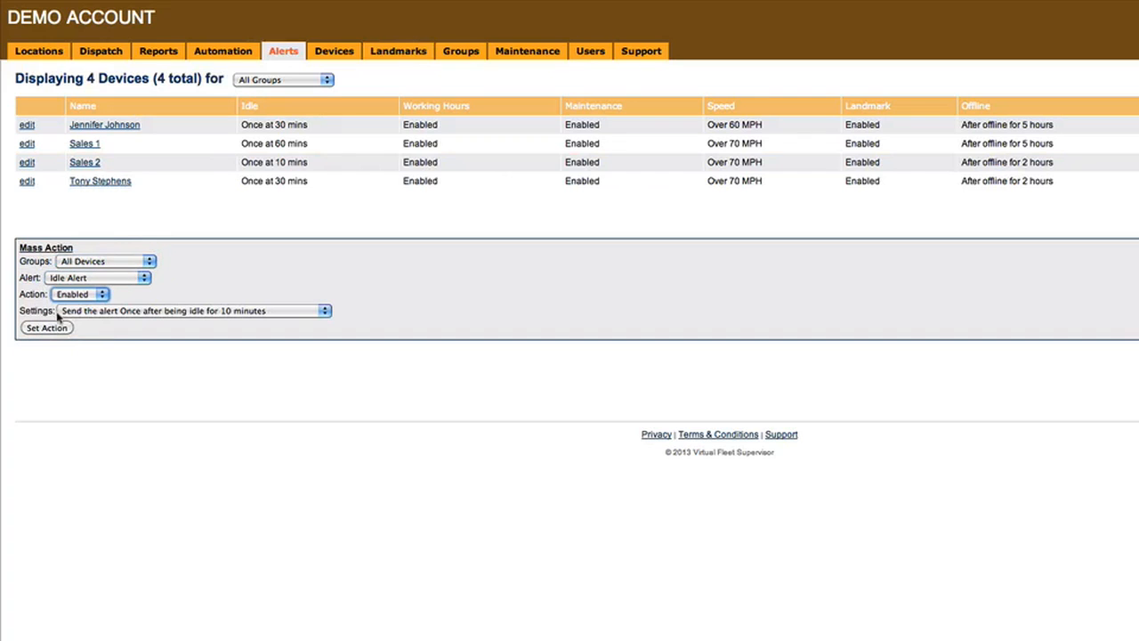
Step: Start a new maintenance task that applies to All Devices
left_click(534, 52)
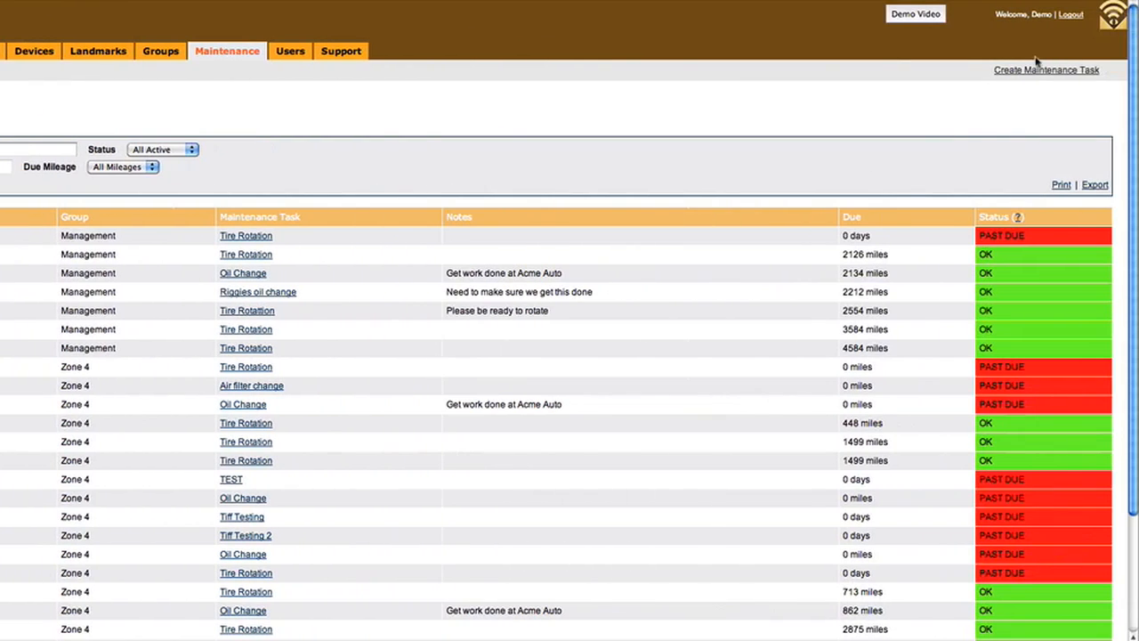
left_click(1034, 71)
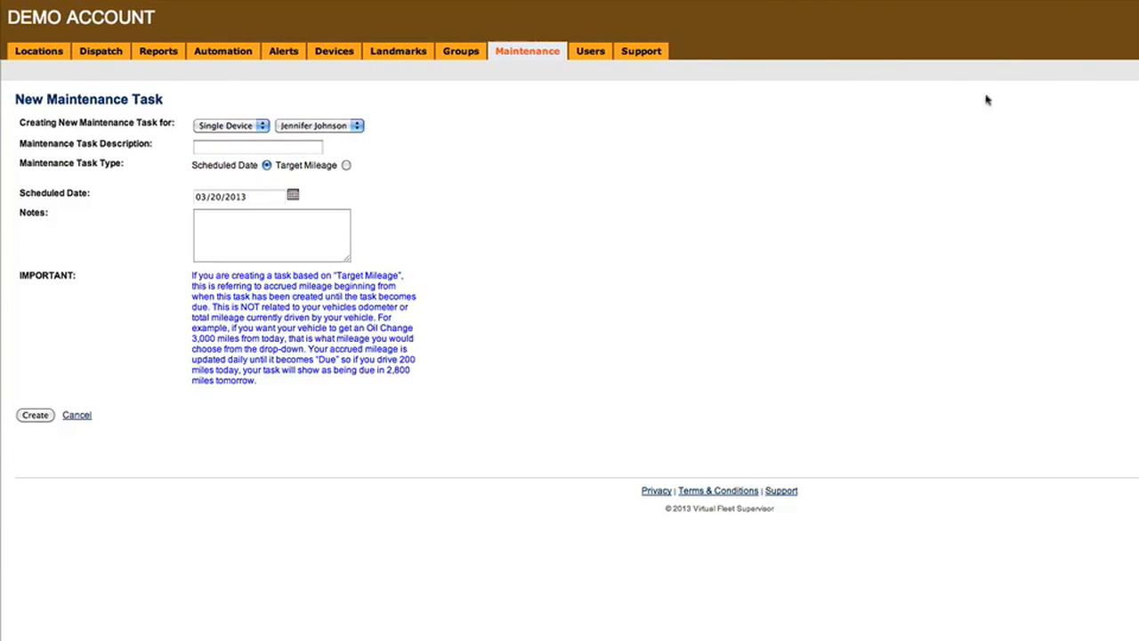
left_click(226, 127)
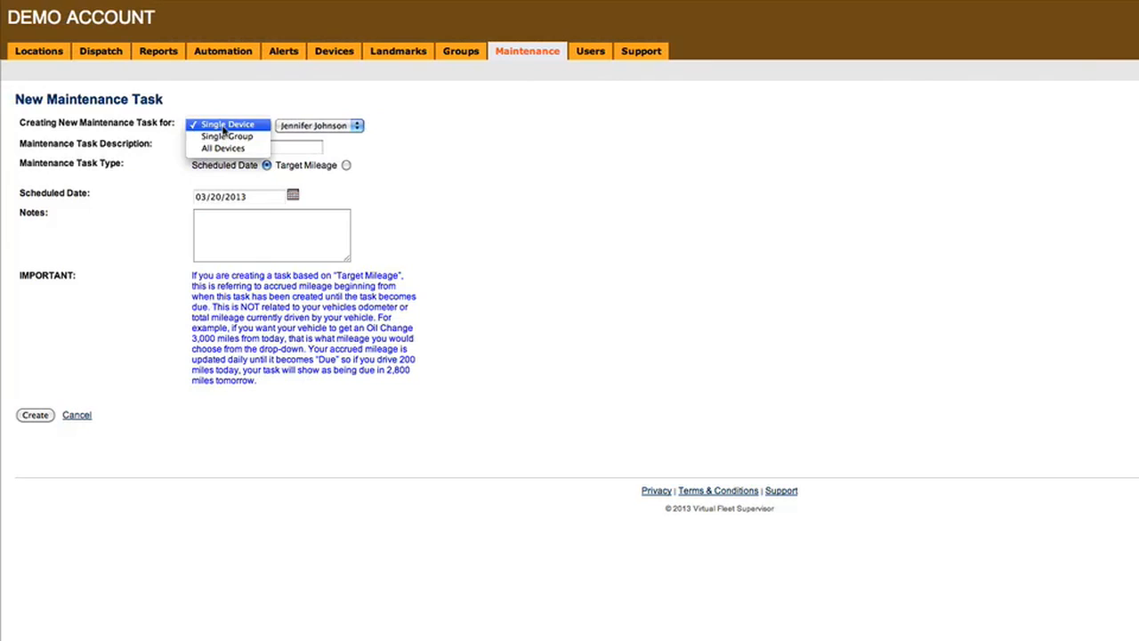
left_click(224, 149)
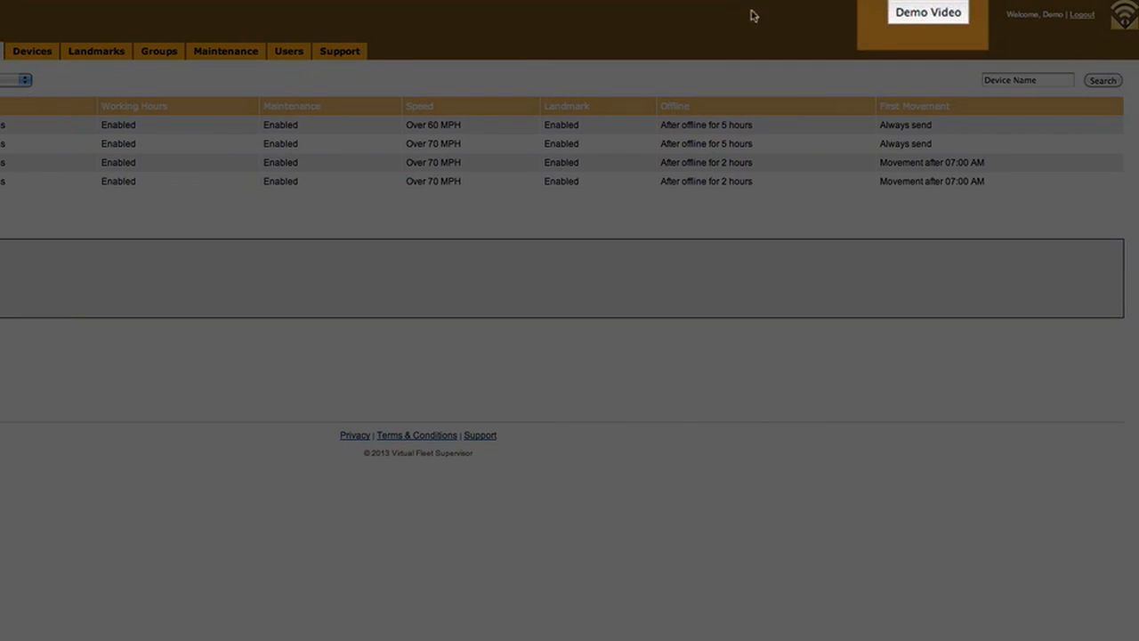
Step: View and close the Alerts demo video, and open the training videos in the support area
left_click(932, 17)
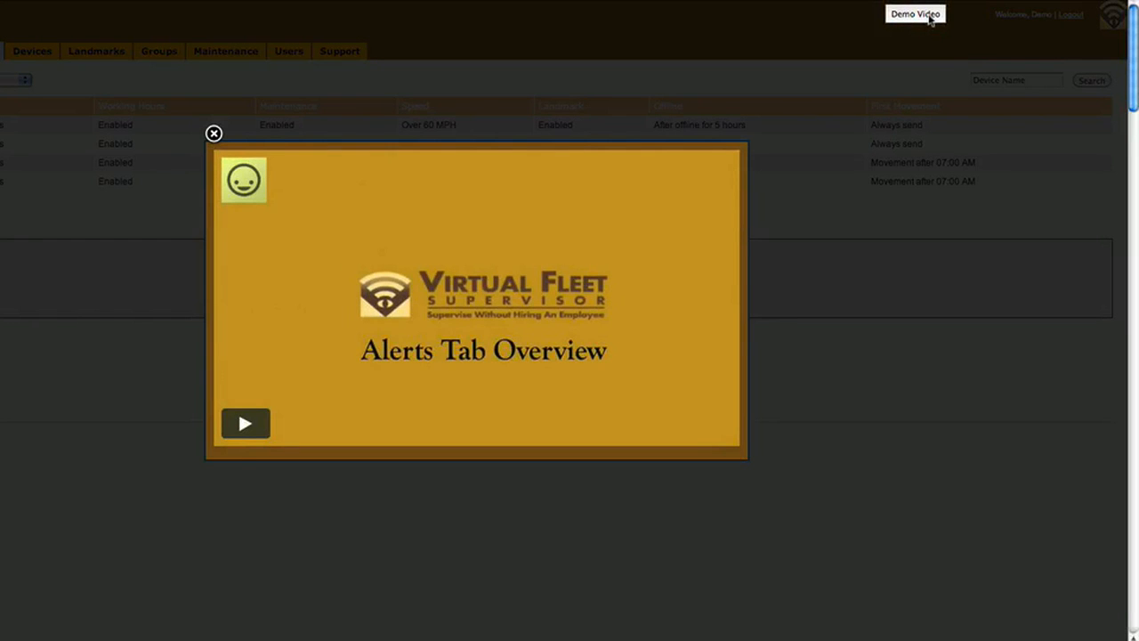
left_click(214, 133)
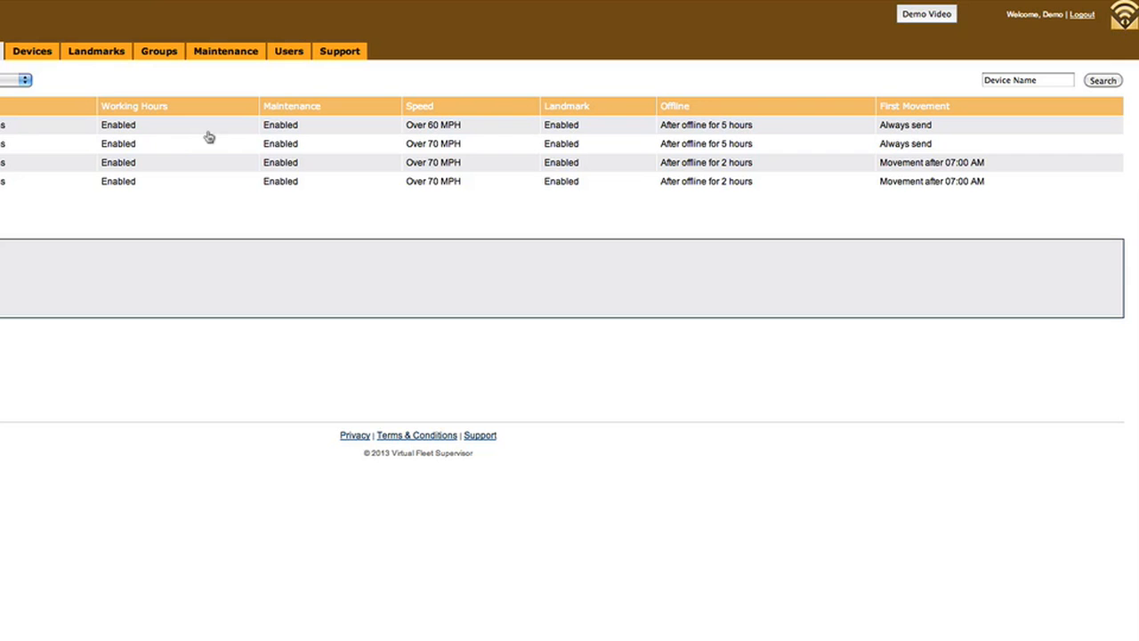
left_click(336, 53)
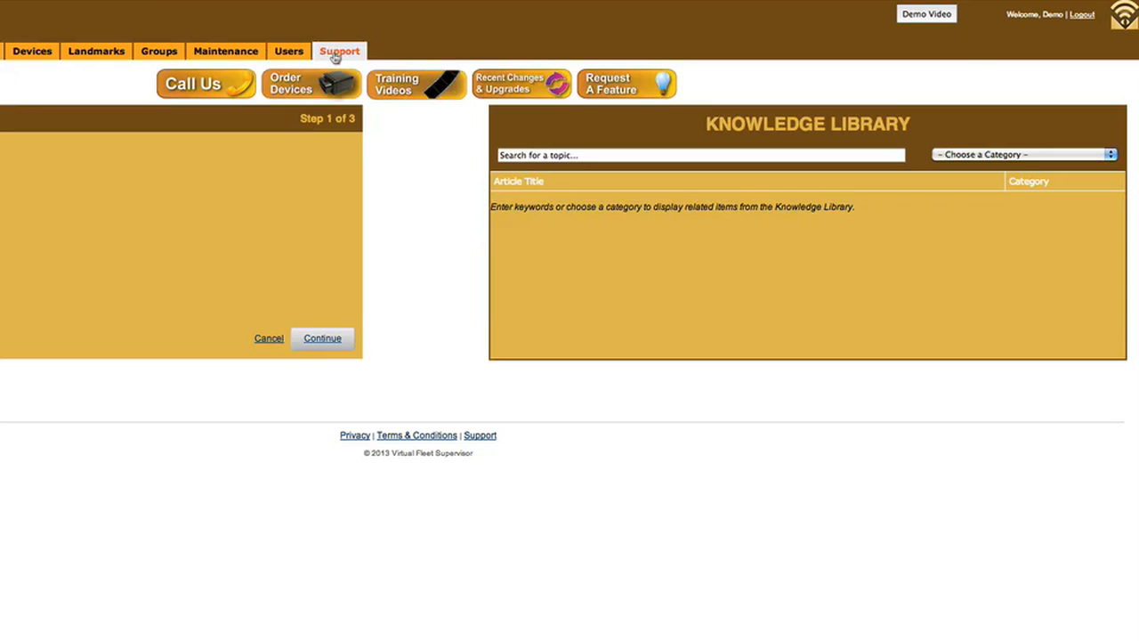
left_click(405, 95)
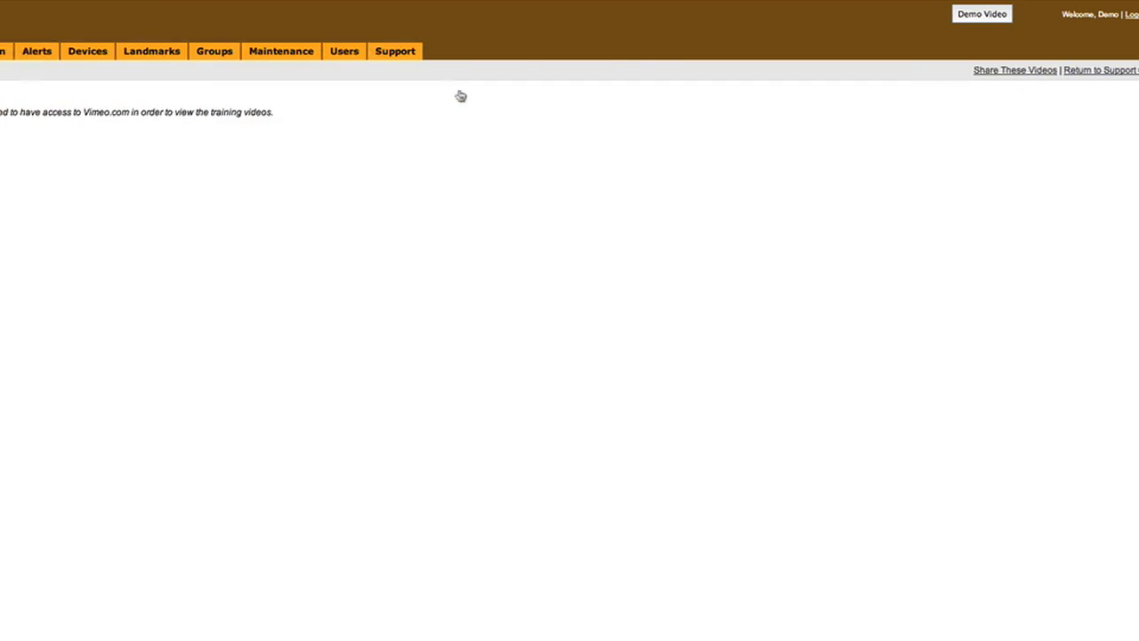